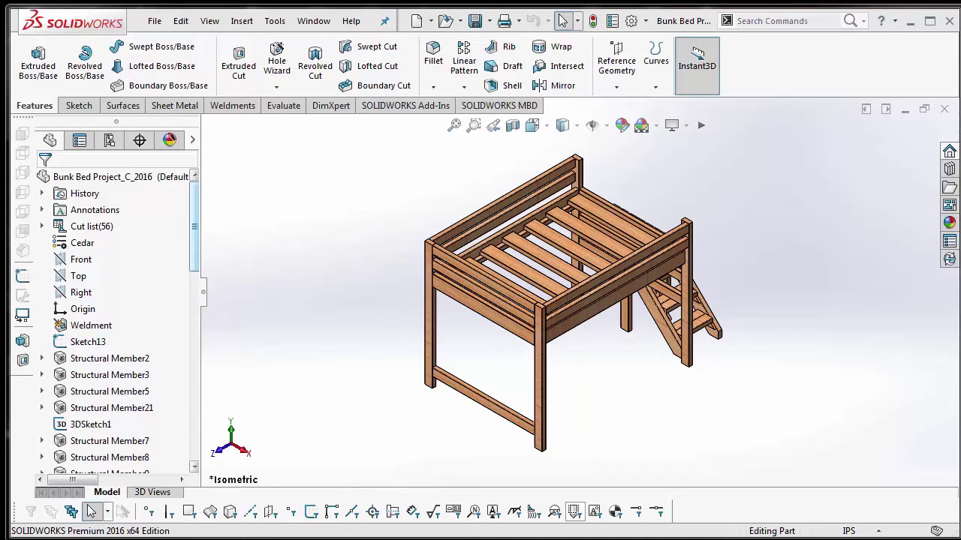
Browse to the Bunk Bed Assembly folder in the Open dialog to check it, then close the dialog
{"action": "key", "text": "ctrl+o"}
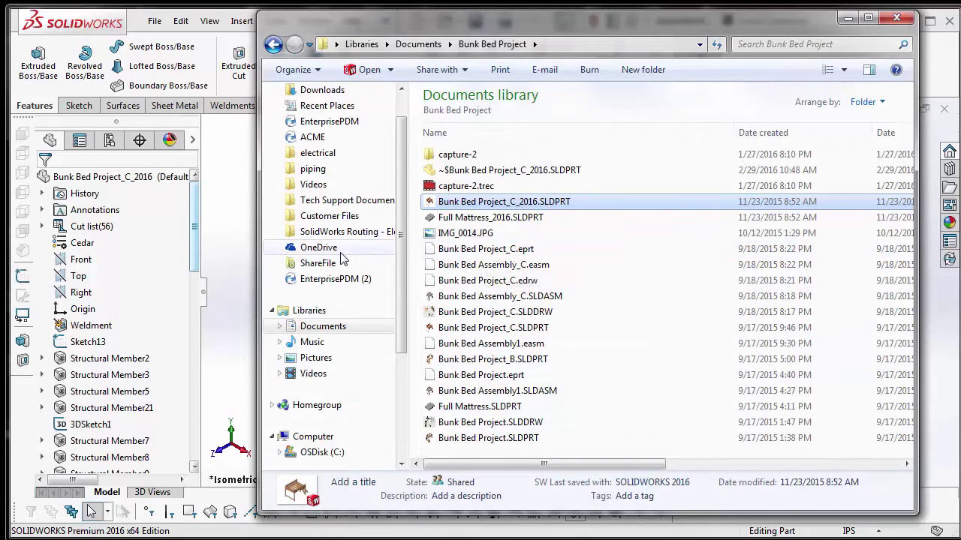
{"action": "left_click", "coordinate": [337, 201]}
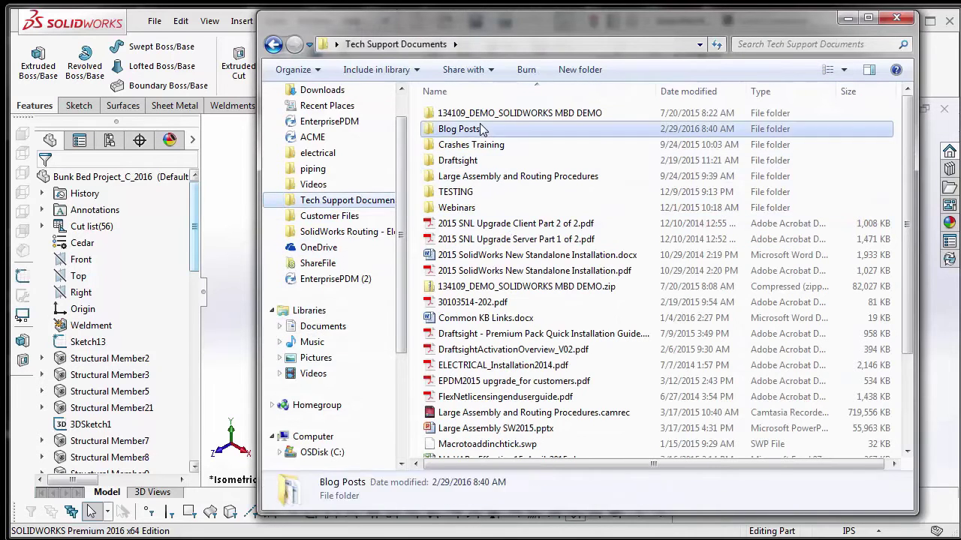
{"action": "double_click", "coordinate": [454, 128]}
{"action": "double_click", "coordinate": [562, 271]}
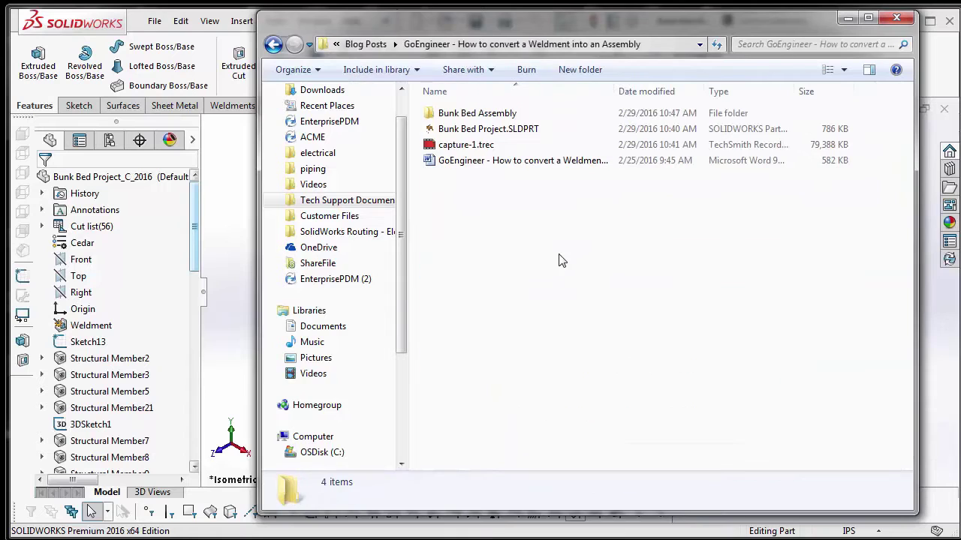
{"action": "double_click", "coordinate": [473, 113]}
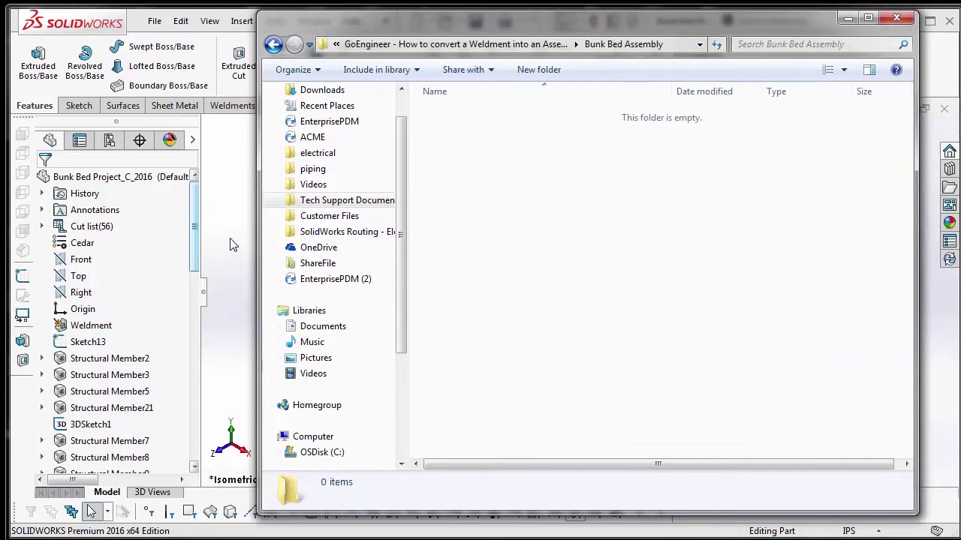
{"action": "key", "text": "Escape"}
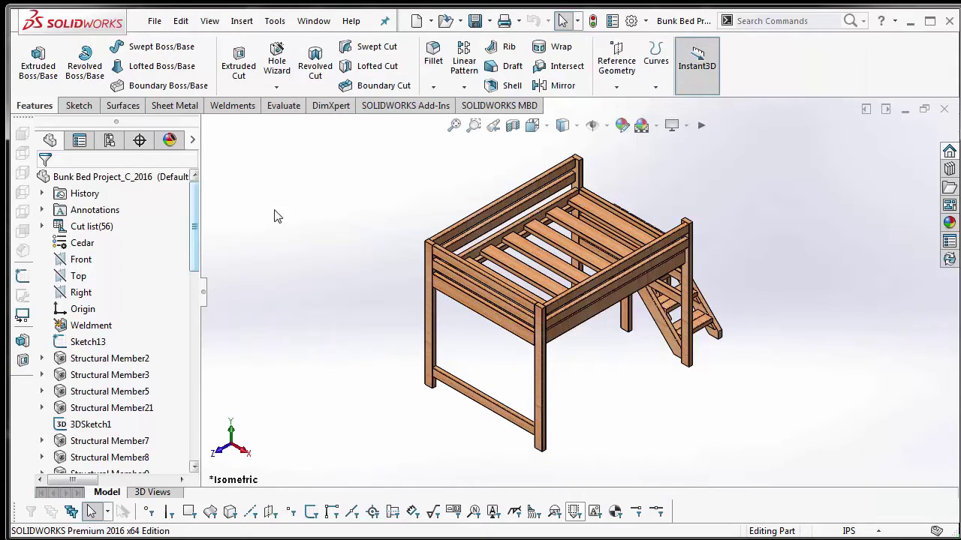
Start a Save as copy and open, targeting the empty Bunk Bed Assembly folder
{"action": "left_click", "coordinate": [160, 22]}
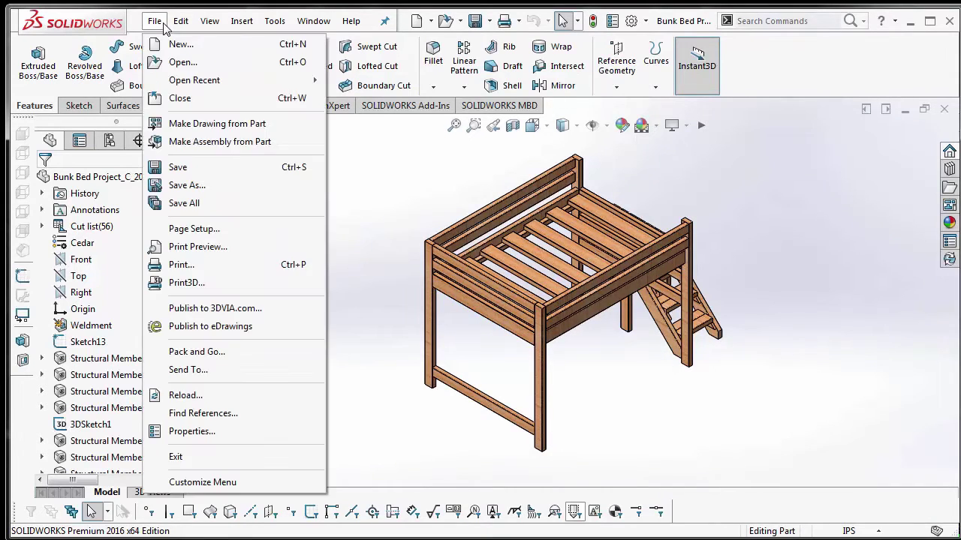
{"action": "left_click", "coordinate": [187, 186]}
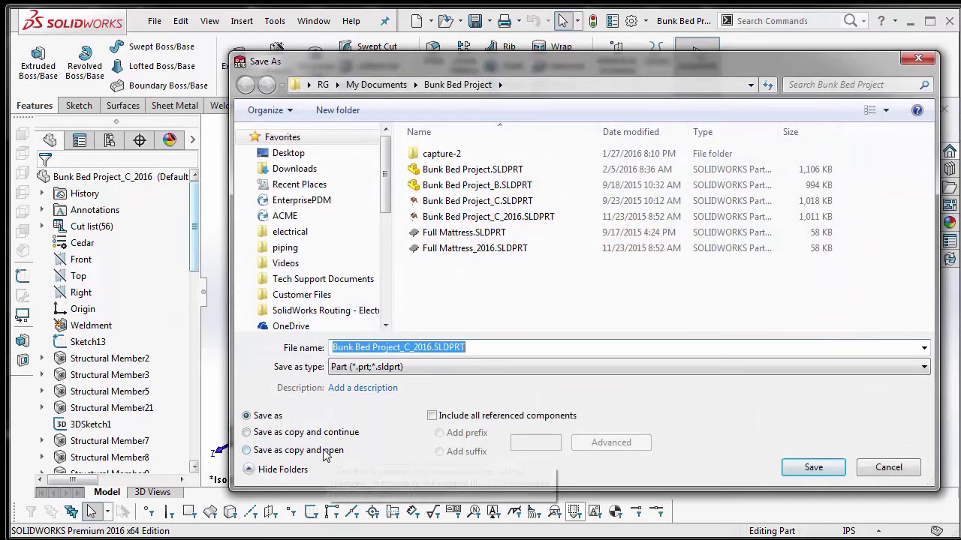
{"action": "left_click", "coordinate": [323, 451]}
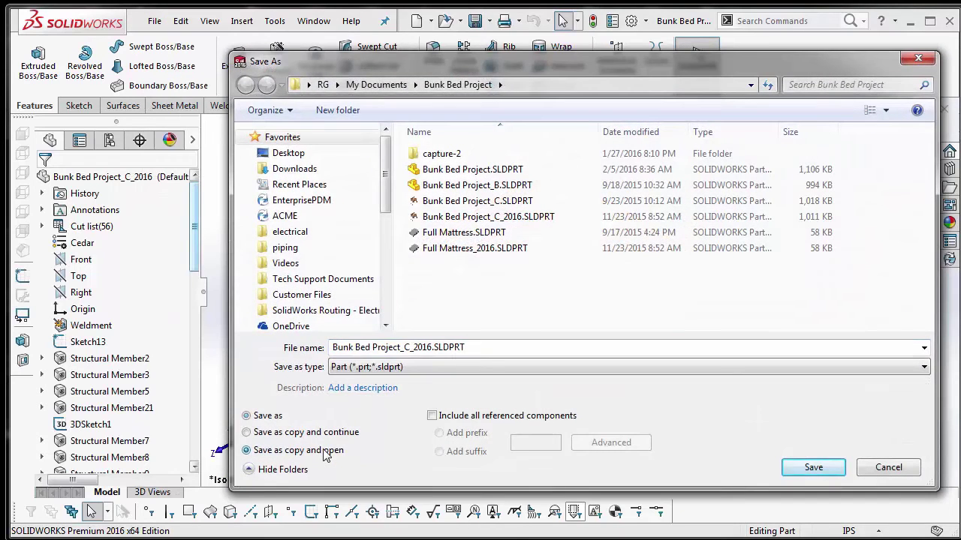
{"action": "left_click", "coordinate": [319, 281]}
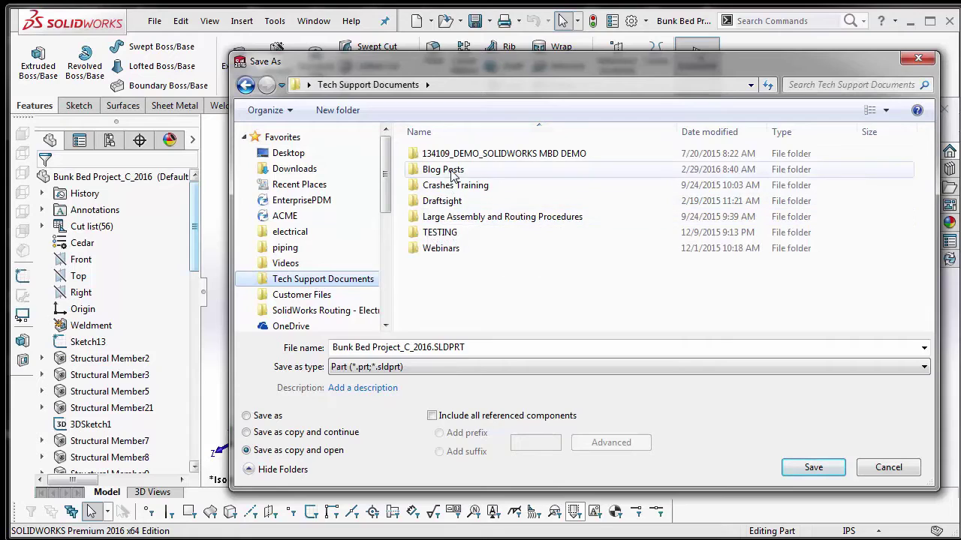
{"action": "double_click", "coordinate": [453, 171]}
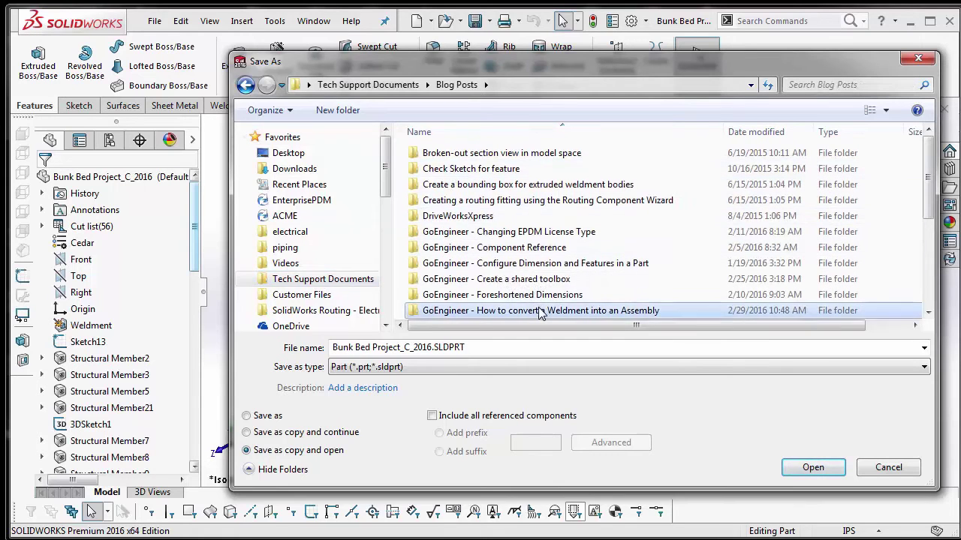
{"action": "double_click", "coordinate": [536, 311]}
{"action": "double_click", "coordinate": [494, 154]}
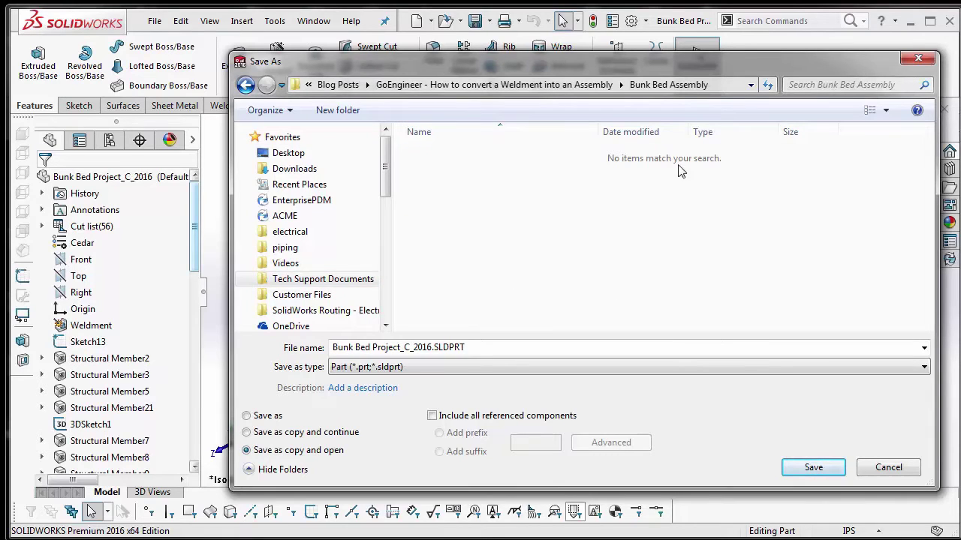
Rename the copy to 'Bunk Bed Project_weld to assm' and save it
{"action": "left_click", "coordinate": [424, 348]}
{"action": "left_click", "coordinate": [429, 347]}
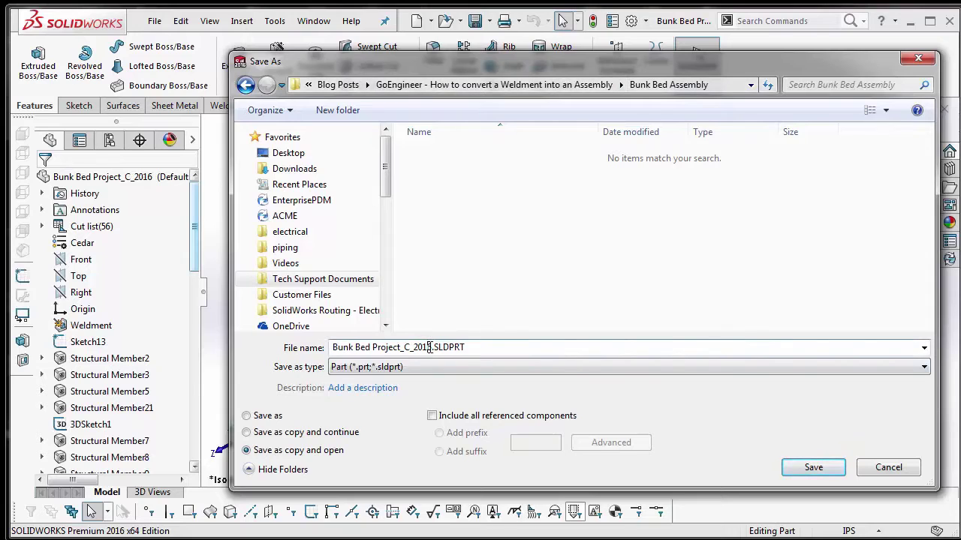
{"action": "left_click_drag", "start_coordinate": [432, 348], "coordinate": [404, 346]}
{"action": "type", "text": "weld to assm"}
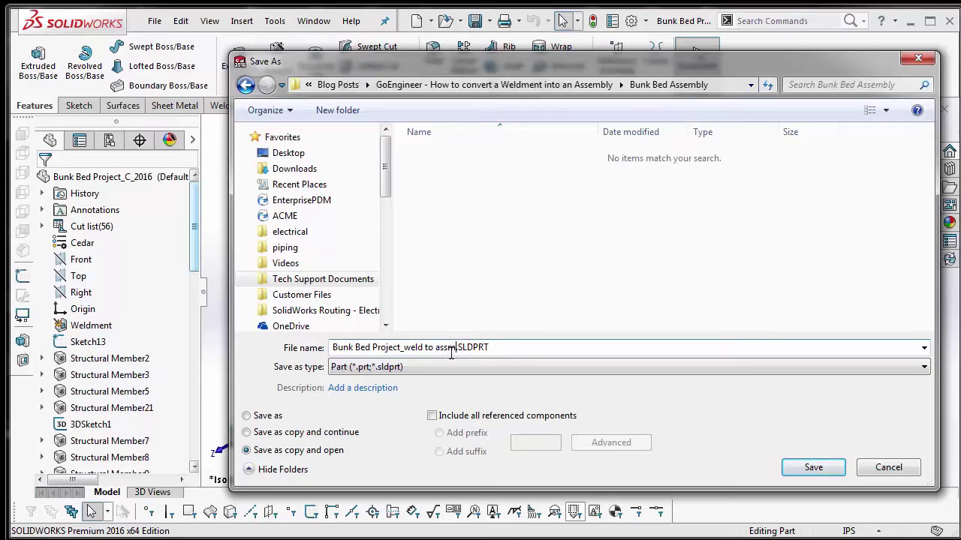
{"action": "left_click", "coordinate": [821, 468]}
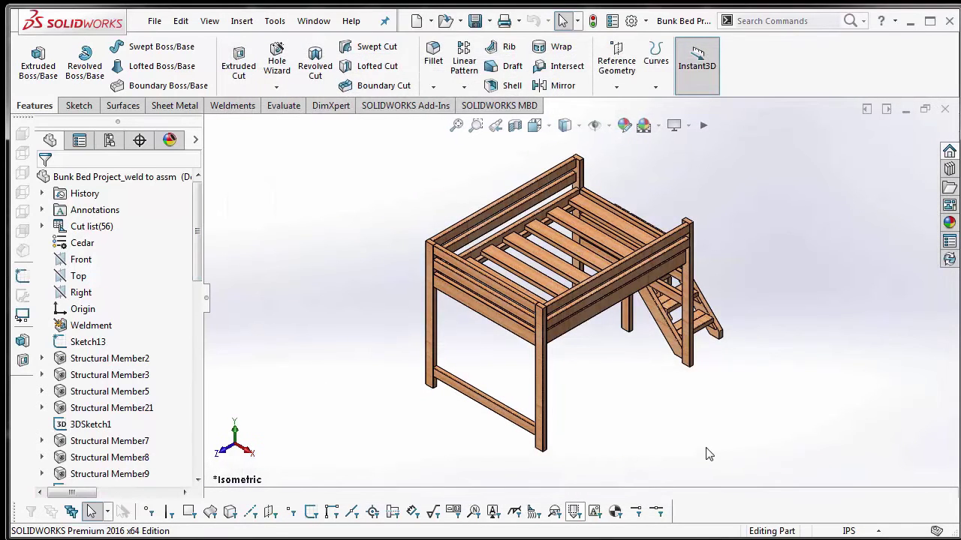
Close the original Bunk Bed Project_C_2016 part and confirm the copy's folder with Find References
{"action": "left_click", "coordinate": [318, 24]}
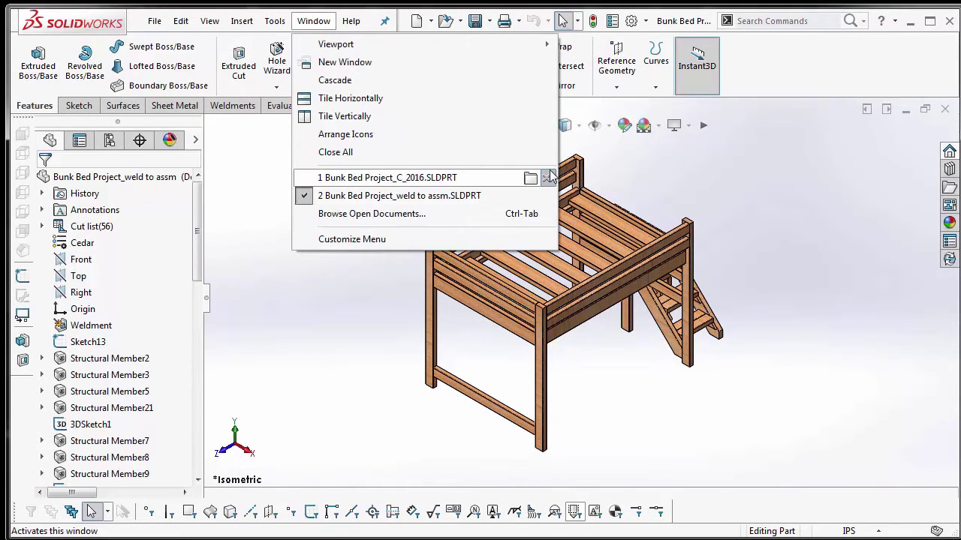
{"action": "left_click", "coordinate": [548, 178]}
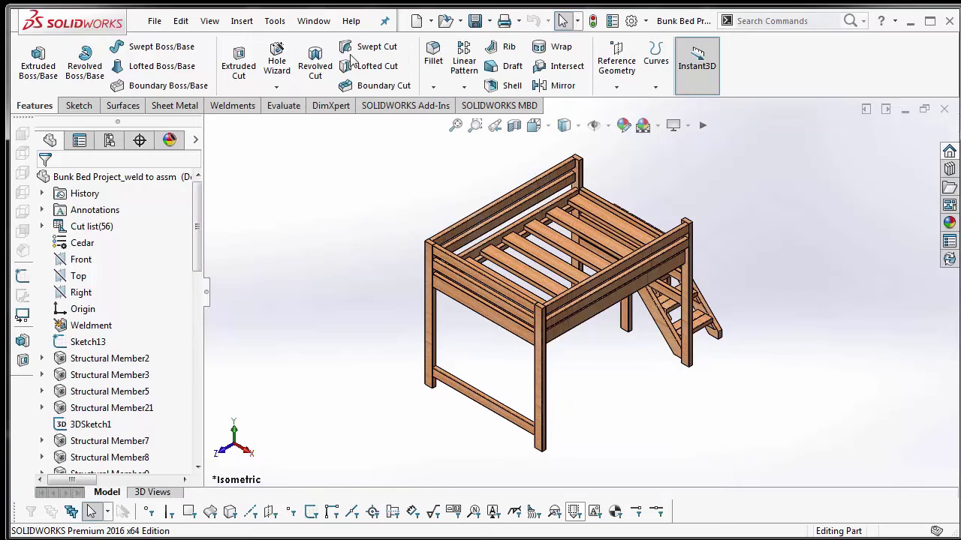
{"action": "left_click", "coordinate": [155, 23]}
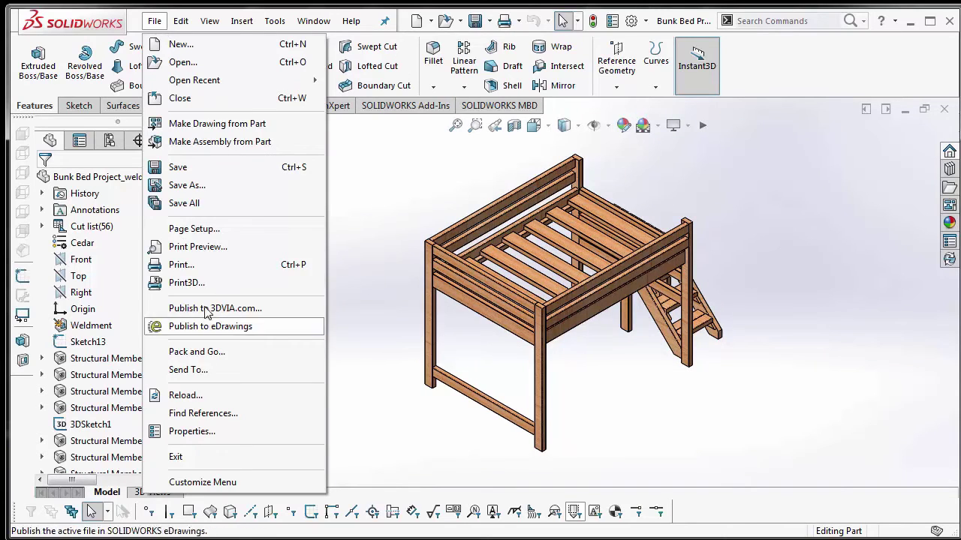
{"action": "left_click", "coordinate": [220, 414]}
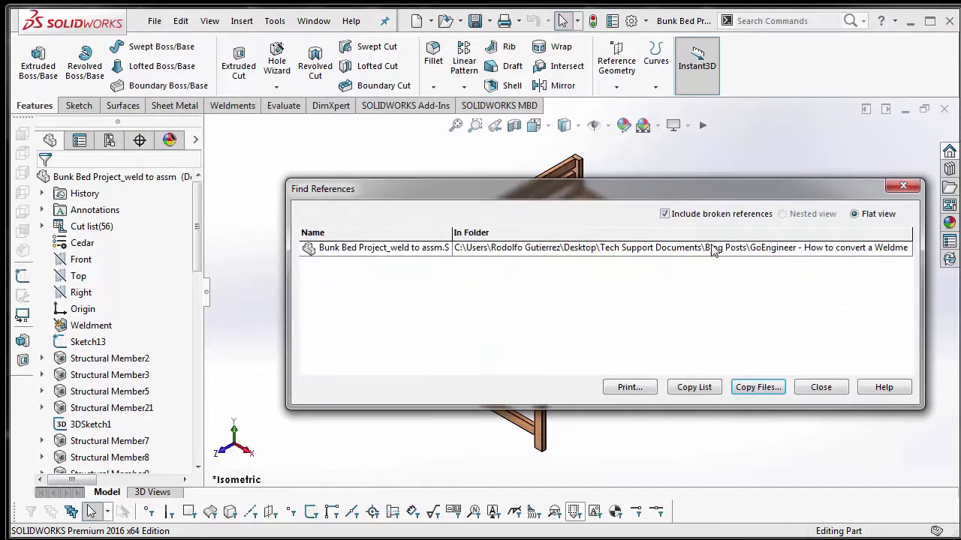
{"action": "left_click", "coordinate": [814, 389]}
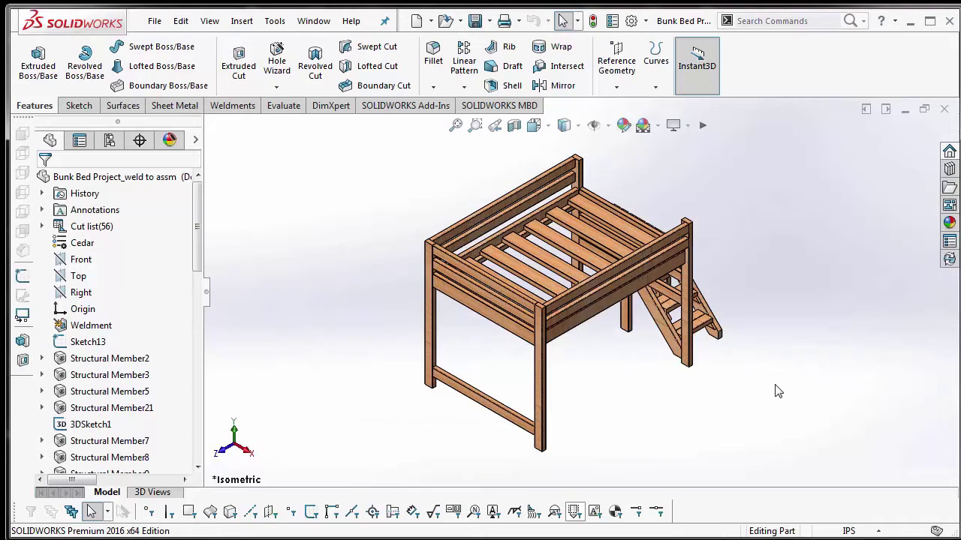
{"action": "left_click", "coordinate": [243, 21]}
Split the weldment using a beam face as trim tool, cutting all bodies into 10
{"action": "mouse_move", "coordinate": [300, 80]}
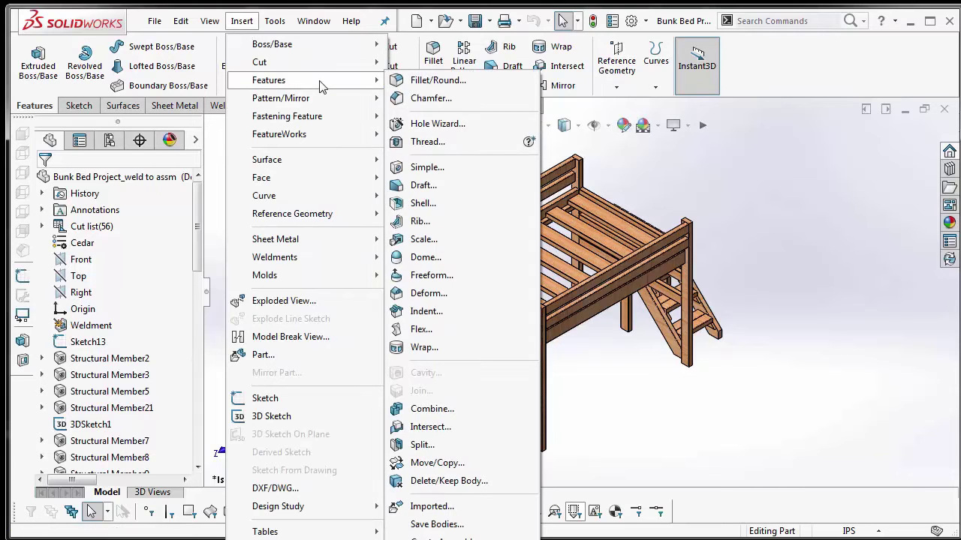
{"action": "left_click", "coordinate": [428, 445]}
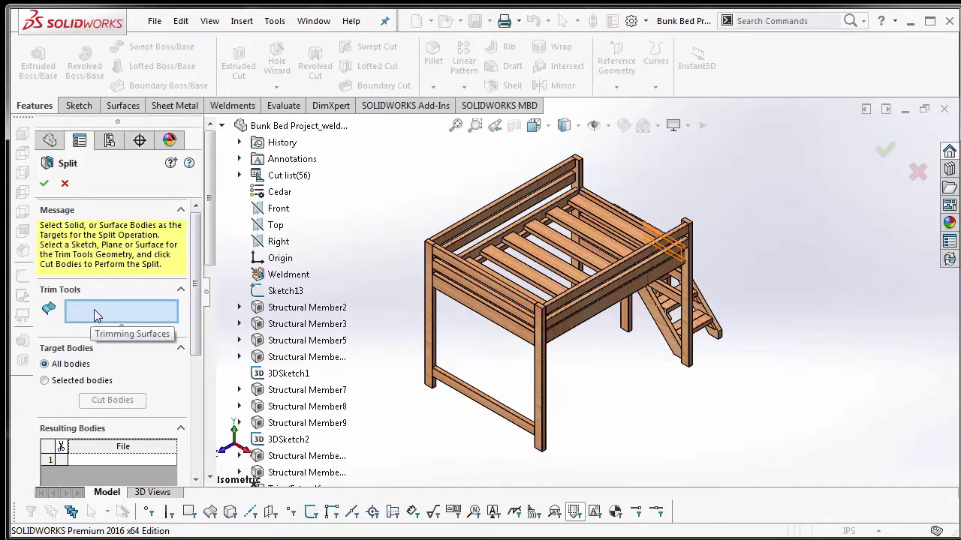
{"action": "left_click", "coordinate": [520, 335]}
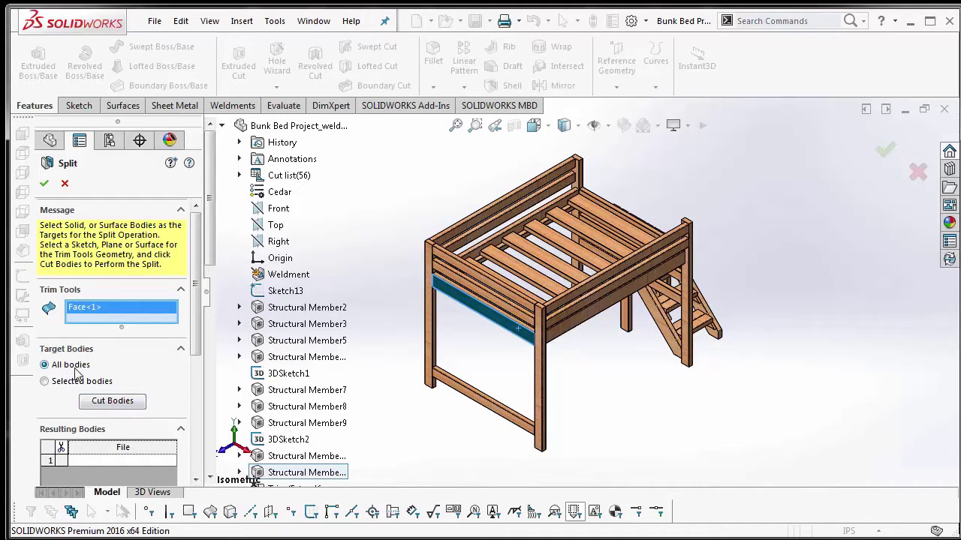
{"action": "left_click", "coordinate": [102, 402]}
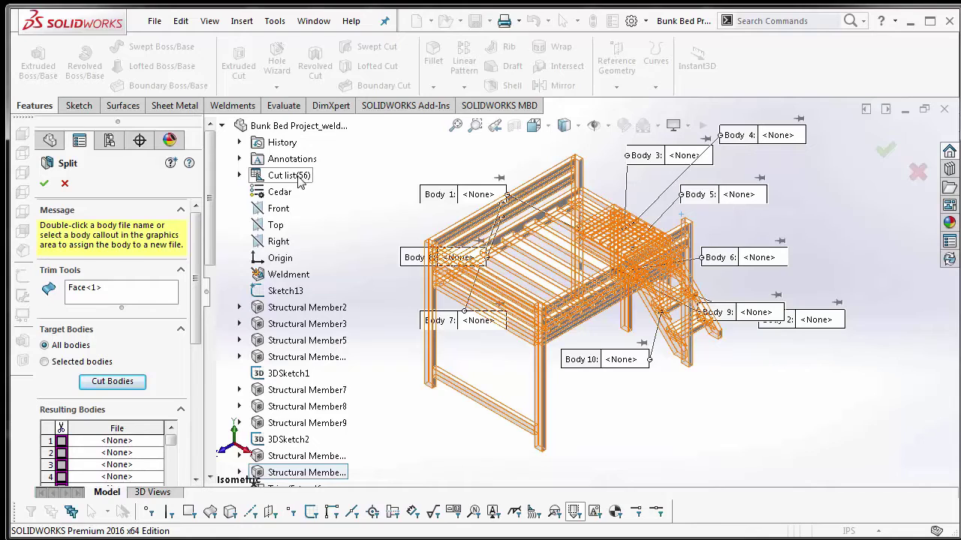
Auto-assign file names Body1.sldprt through Body56.sldprt to the resulting bodies
{"action": "left_click_drag", "start_coordinate": [197, 288], "coordinate": [193, 381]}
{"action": "mouse_move", "coordinate": [171, 257]}
{"action": "left_mouse_down"}
{"action": "mouse_move", "coordinate": [172, 362]}
{"action": "mouse_move", "coordinate": [175, 256]}
{"action": "left_mouse_up"}
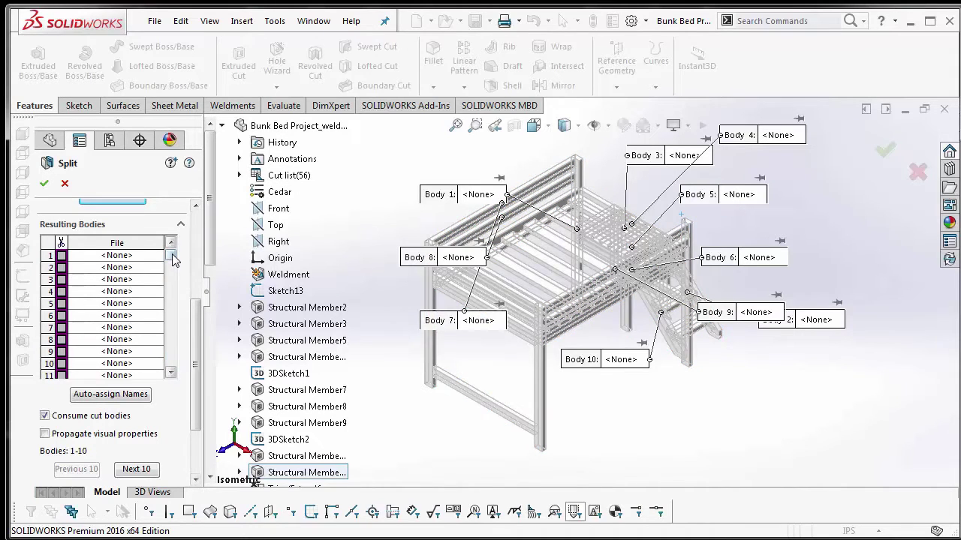
{"action": "scroll", "coordinate": [194, 356], "scroll_direction": "up", "scroll_amount": 1}
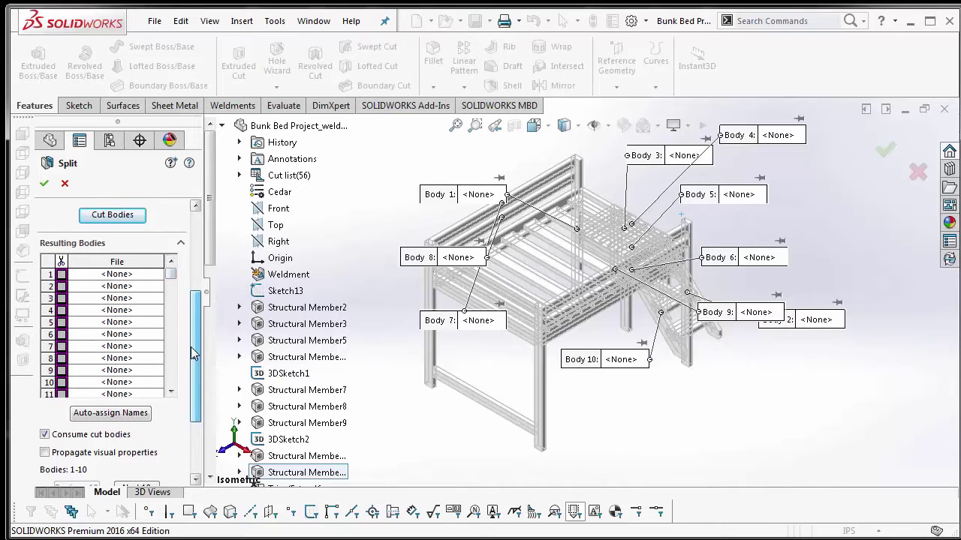
{"action": "left_click", "coordinate": [104, 420]}
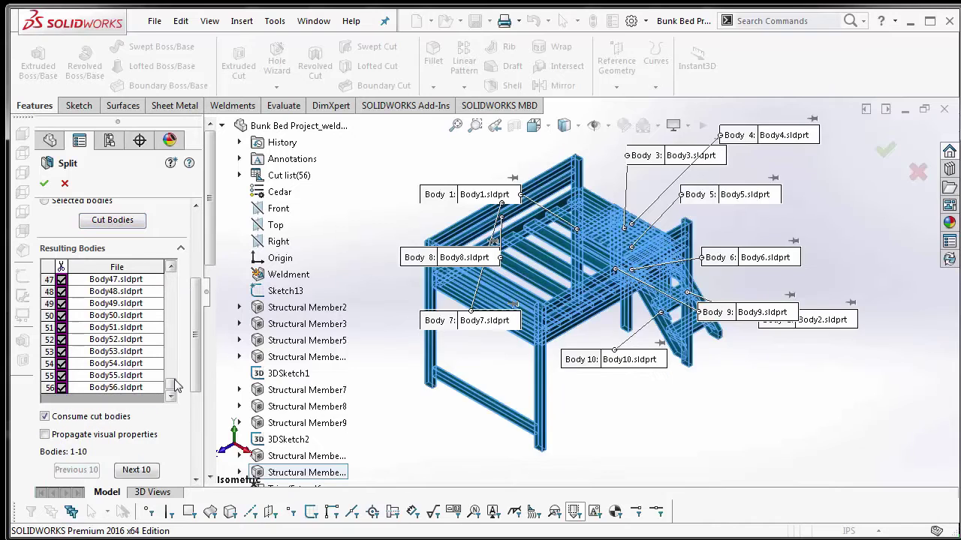
Check Body56's Save As entry, cancel it, and confirm the Split feature
{"action": "scroll", "coordinate": [171, 347], "scroll_direction": "down", "scroll_amount": 5}
{"action": "left_click", "coordinate": [114, 388]}
{"action": "left_click", "coordinate": [114, 389]}
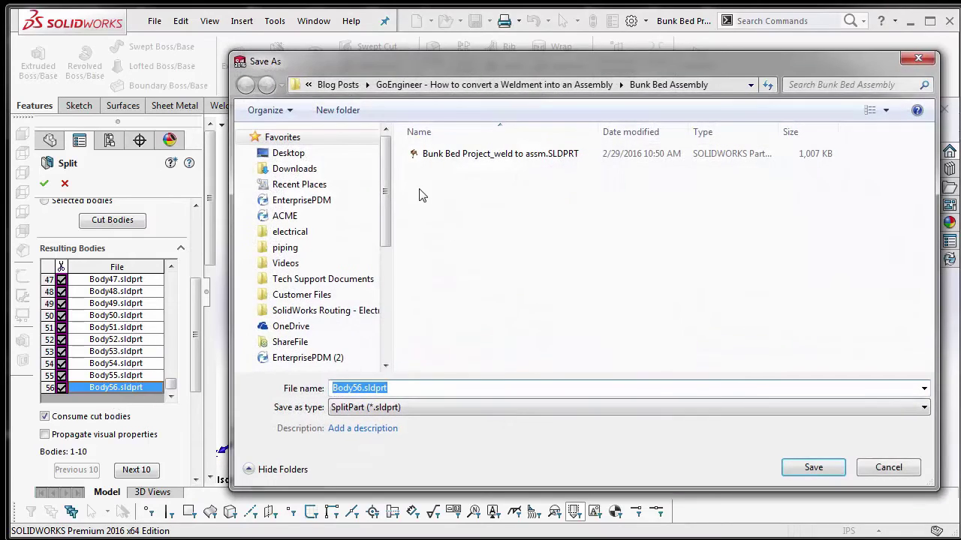
{"action": "left_click", "coordinate": [888, 467]}
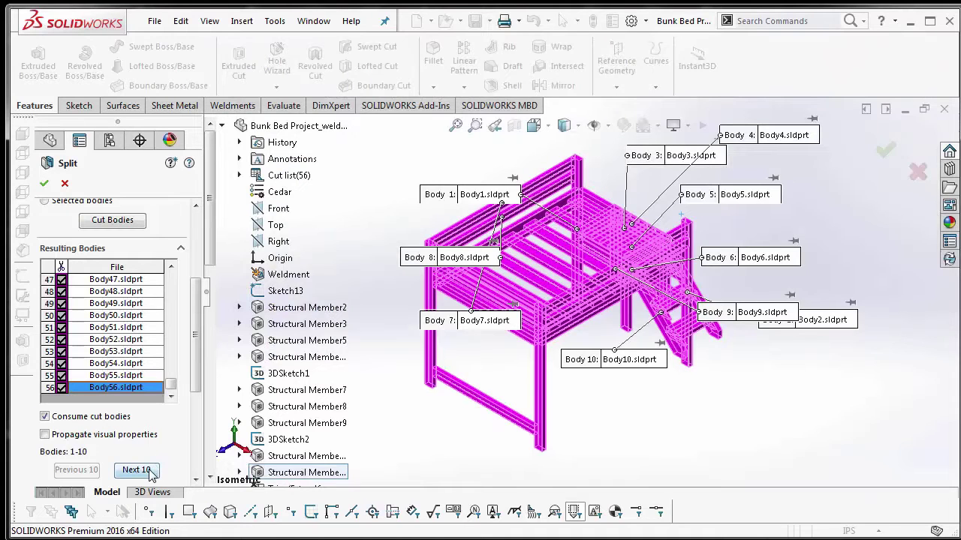
{"action": "left_click_drag", "start_coordinate": [197, 350], "coordinate": [193, 411]}
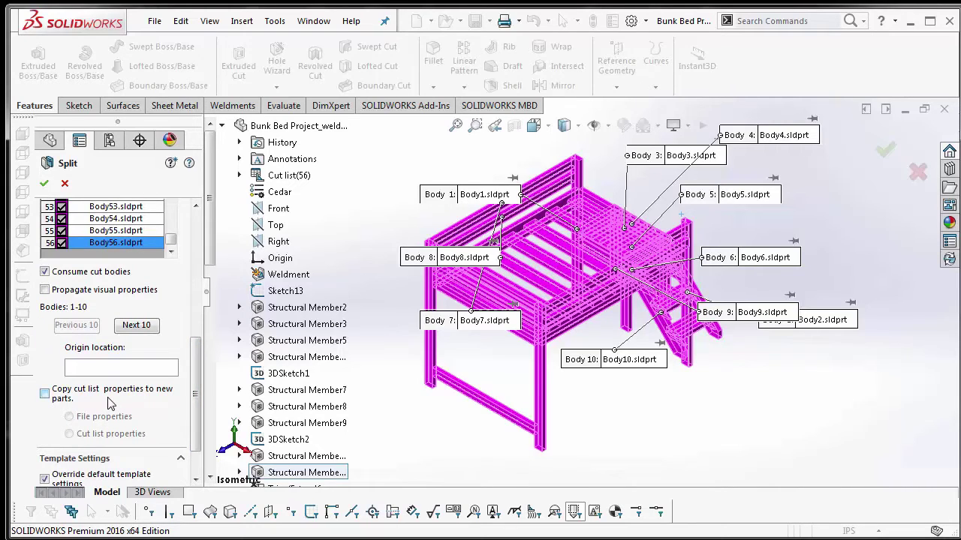
{"action": "left_click_drag", "start_coordinate": [194, 391], "coordinate": [194, 414]}
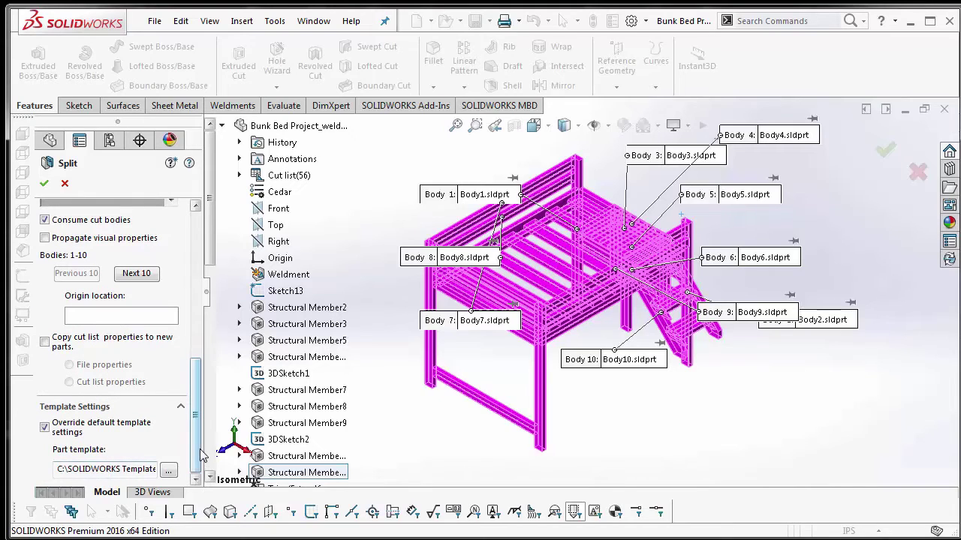
{"action": "scroll", "coordinate": [201, 454], "scroll_direction": "up", "scroll_amount": 10}
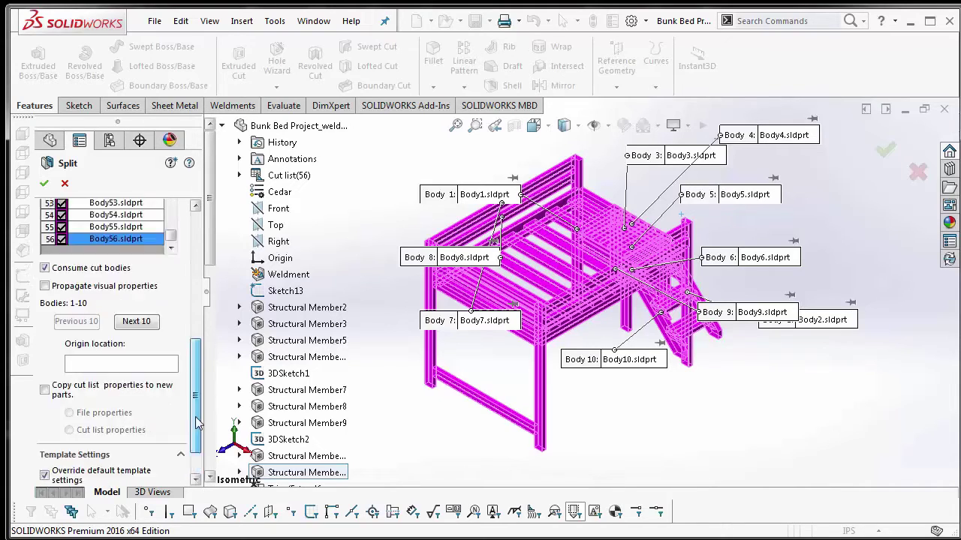
{"action": "left_click", "coordinate": [44, 185]}
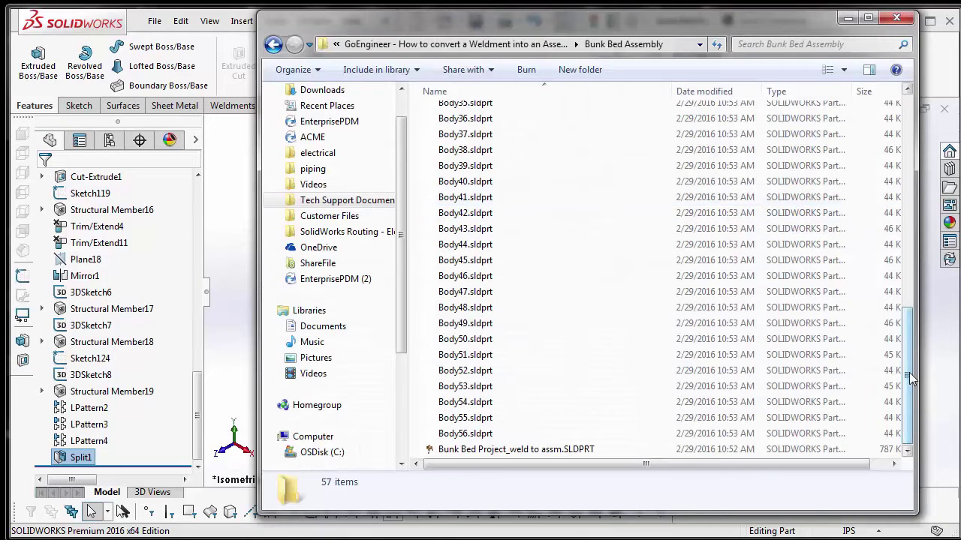
Scroll through the 57 items: Body1–Body56.sldprt plus the weld to assm part
{"action": "left_click_drag", "start_coordinate": [906, 337], "coordinate": [899, 187]}
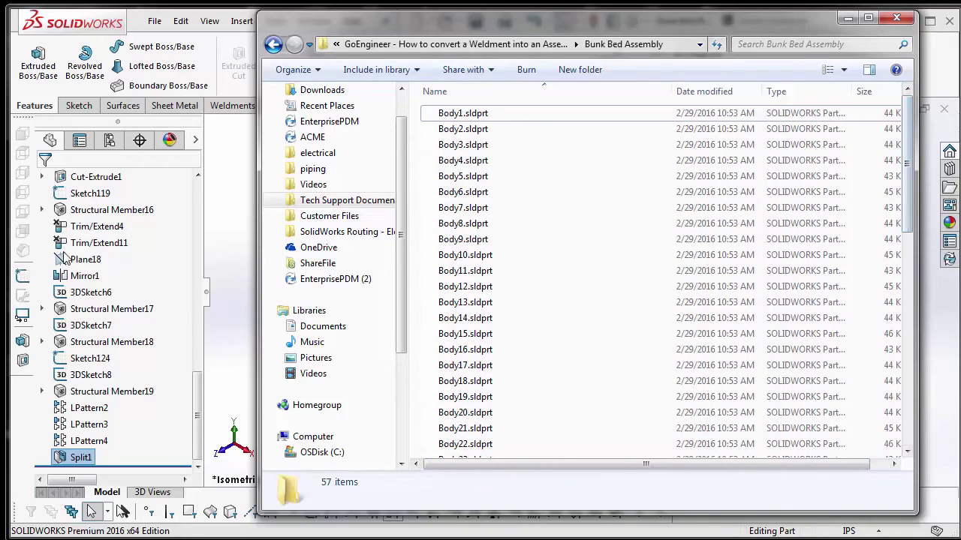
Open Body1.sldprt, close it again, and scroll the feature tree down to Split1
{"action": "double_click", "coordinate": [463, 116]}
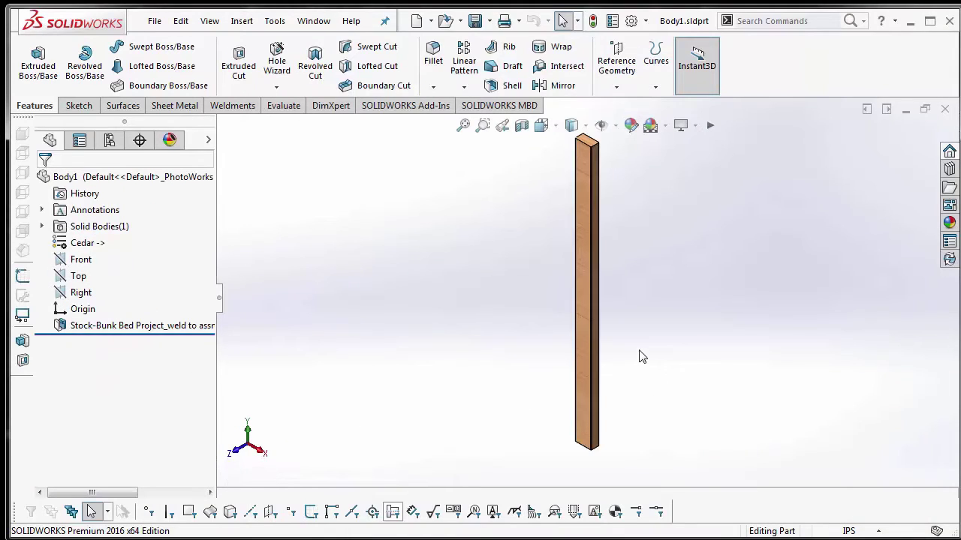
{"action": "left_click", "coordinate": [944, 109]}
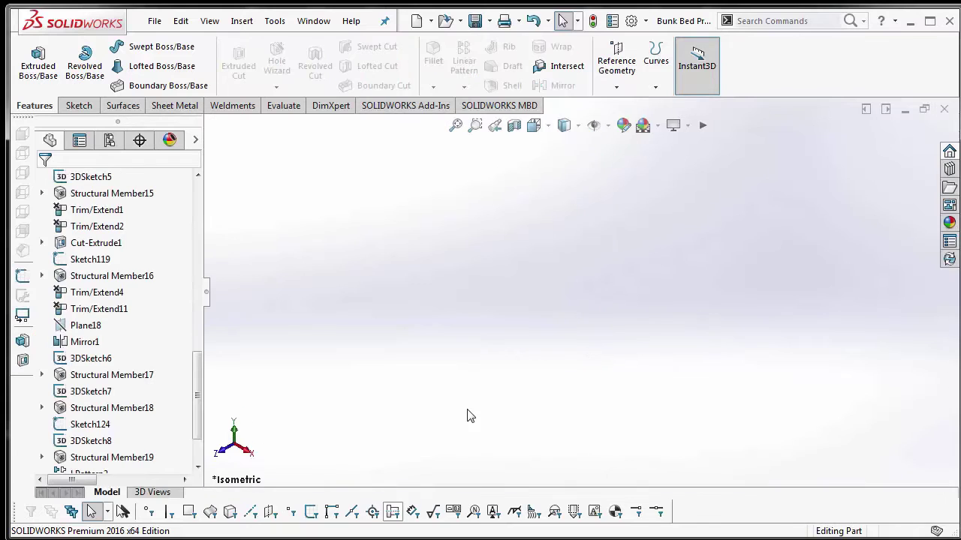
{"action": "left_click_drag", "start_coordinate": [198, 403], "coordinate": [198, 426]}
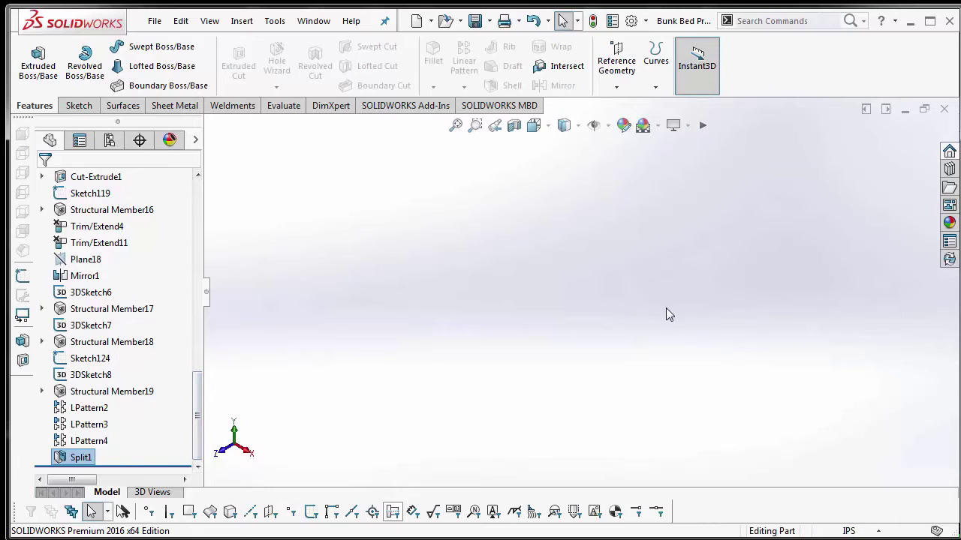
{"action": "left_click_drag", "start_coordinate": [197, 411], "coordinate": [206, 472]}
{"action": "left_click_drag", "start_coordinate": [198, 420], "coordinate": [167, 463]}
{"action": "mouse_move", "coordinate": [80, 460]}
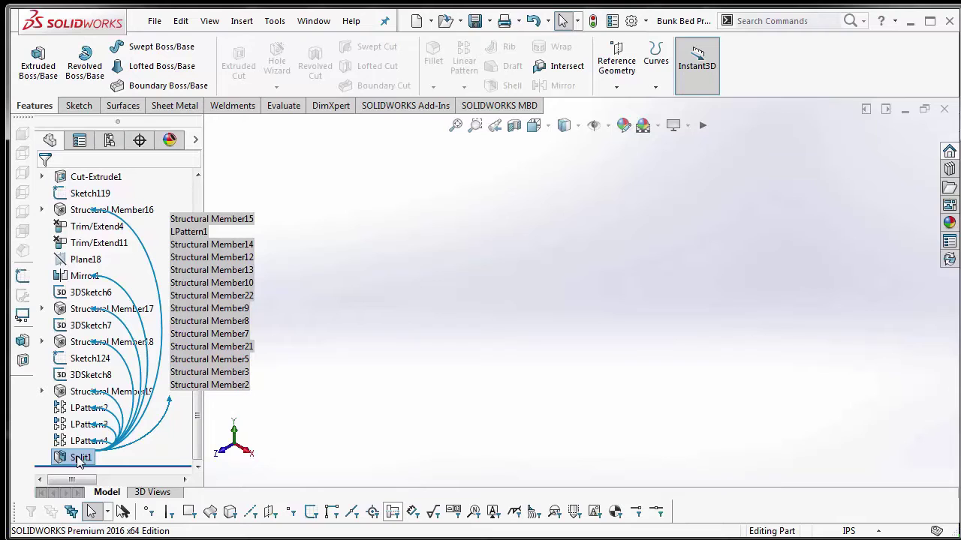
{"action": "left_click_drag", "start_coordinate": [198, 424], "coordinate": [193, 450]}
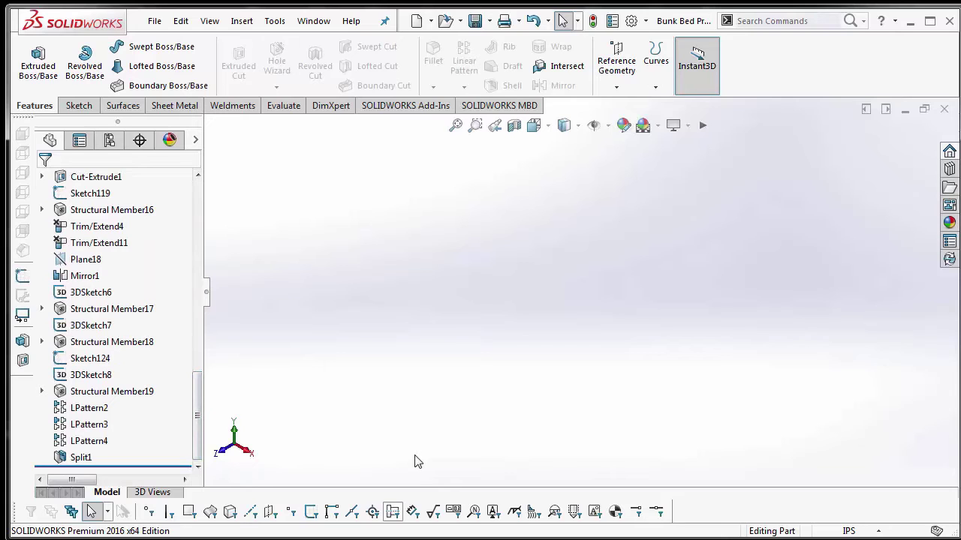
{"action": "mouse_move", "coordinate": [80, 459]}
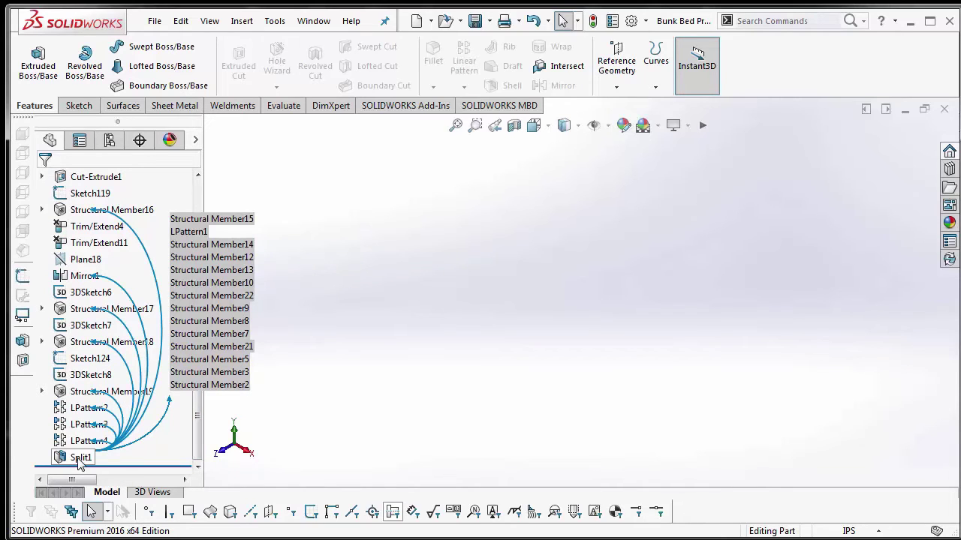
Create an assembly from Split1 named 'Bunk Bed Assembly' in the Bunk Bed Assembly folder, and confirm
{"action": "right_click", "coordinate": [81, 460]}
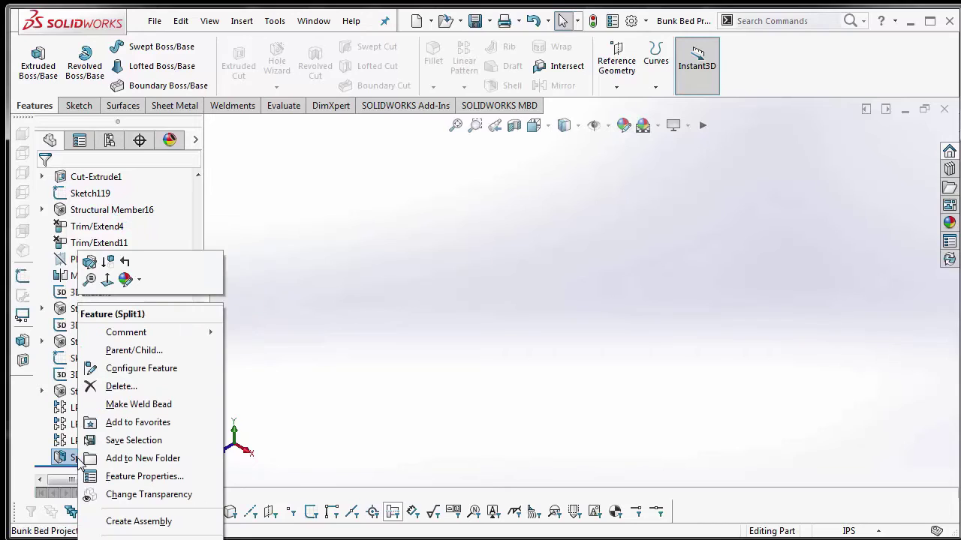
{"action": "left_click", "coordinate": [140, 522]}
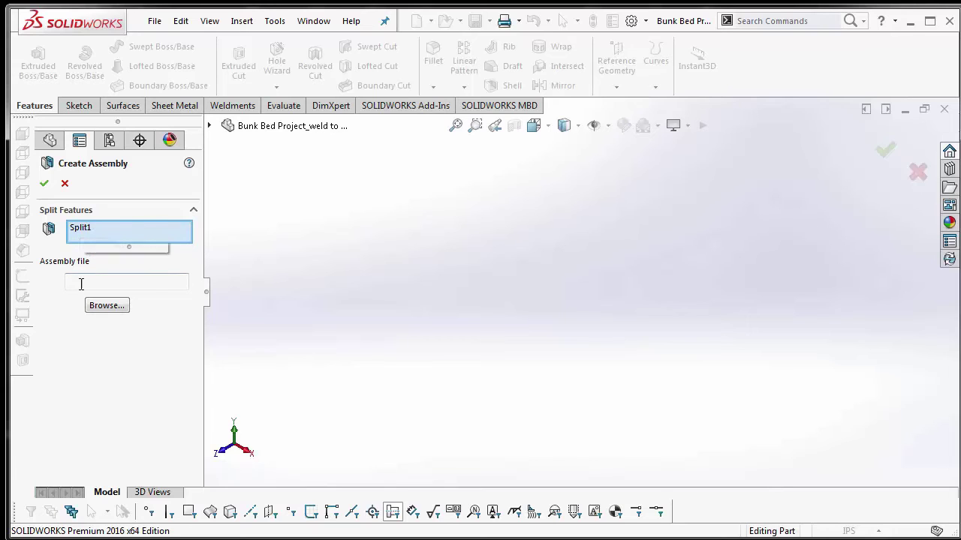
{"action": "left_click", "coordinate": [106, 306]}
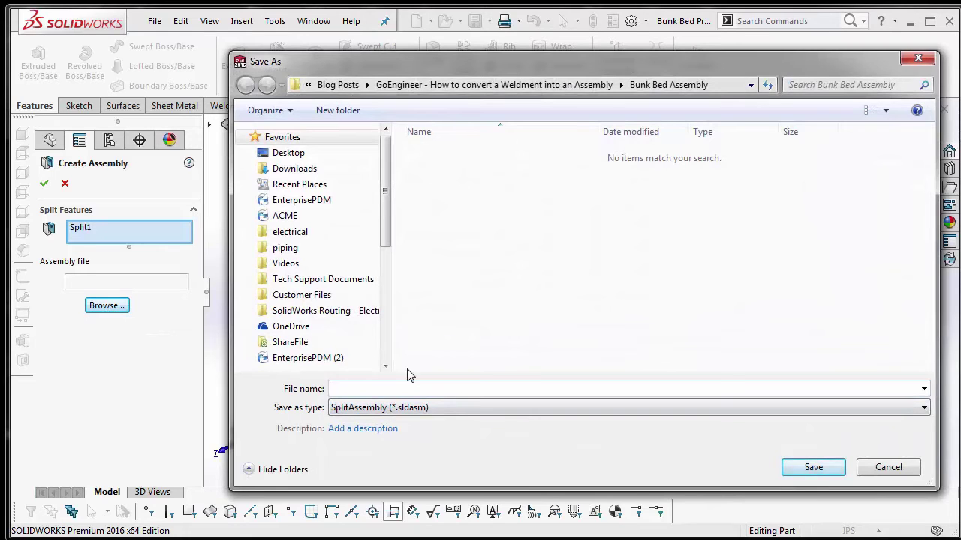
{"action": "type", "text": "Bunk Bed Assembly"}
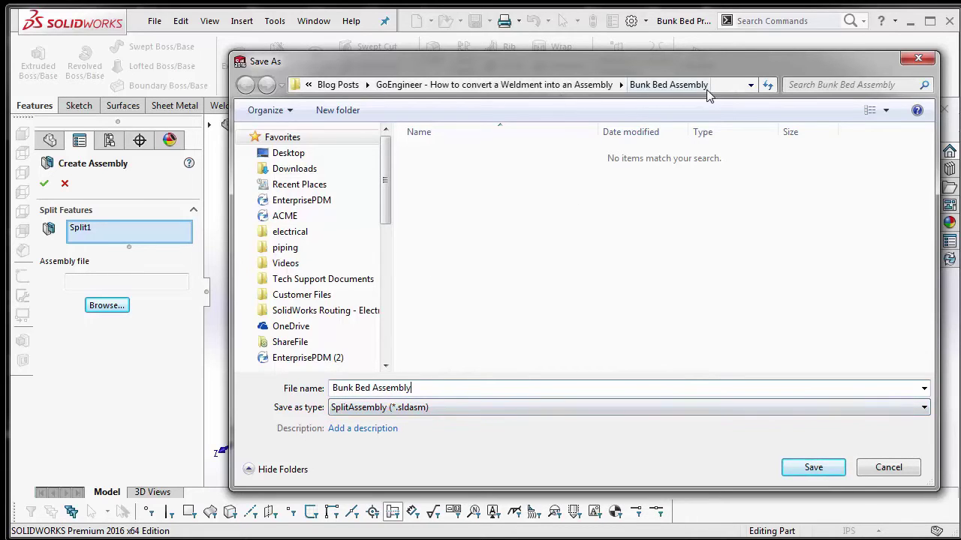
{"action": "left_click", "coordinate": [813, 467]}
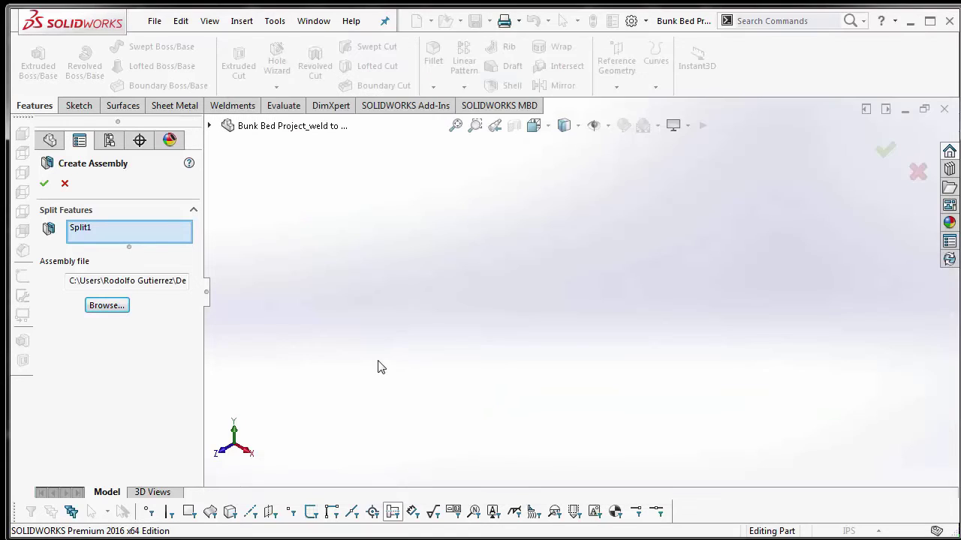
{"action": "left_click", "coordinate": [43, 184]}
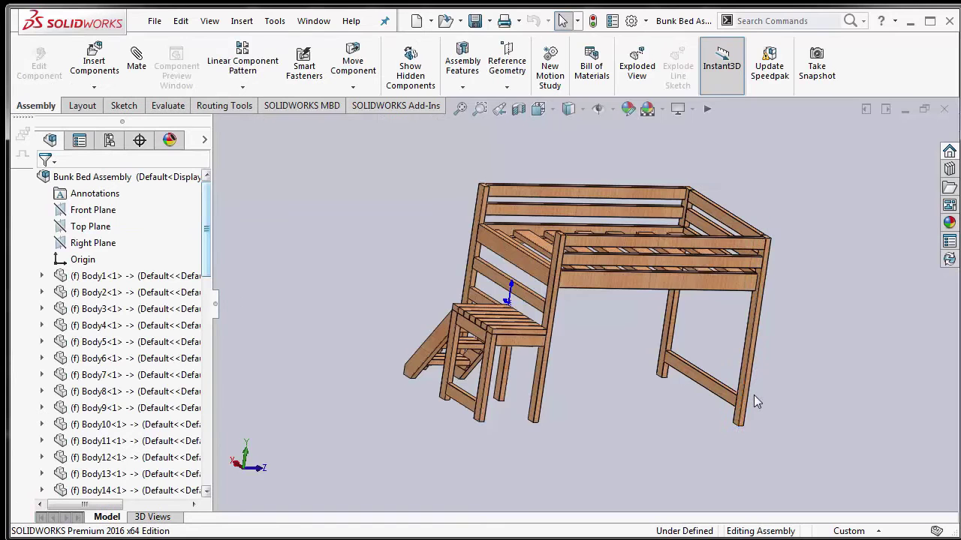
Orbit the new assembly, snap it to Isometric, and scroll through the Body1–Body56 component tree
{"action": "middle_click_drag", "start_coordinate": [756, 397], "coordinate": [607, 403]}
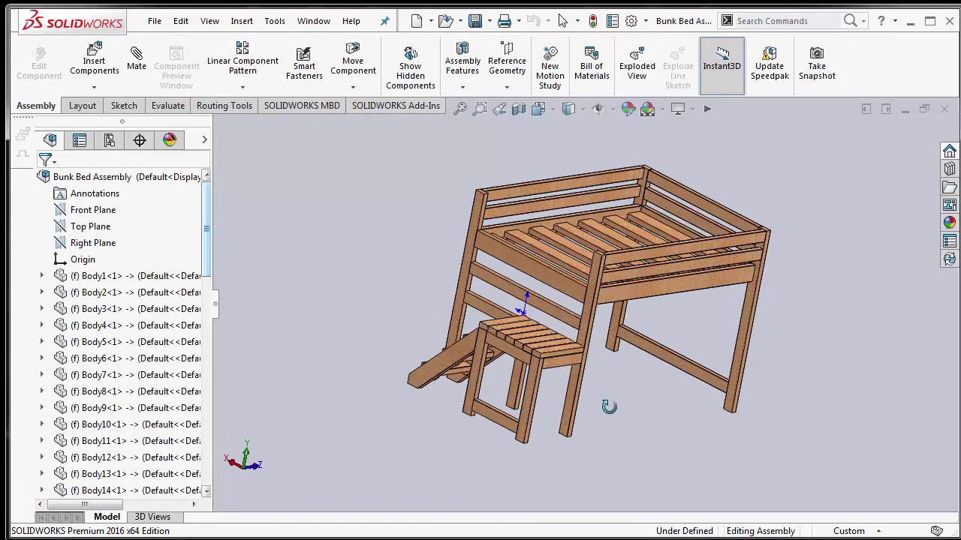
{"action": "key", "text": "space"}
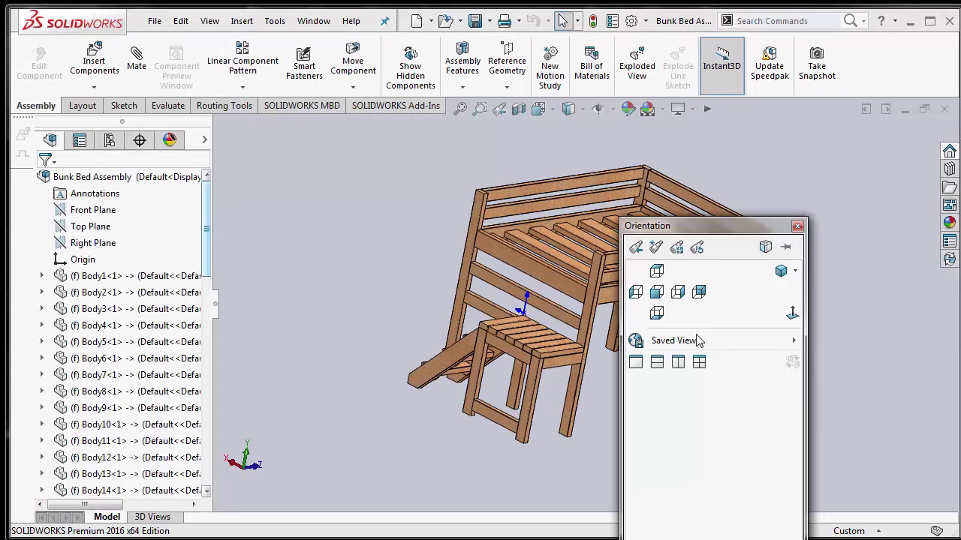
{"action": "left_click", "coordinate": [780, 272]}
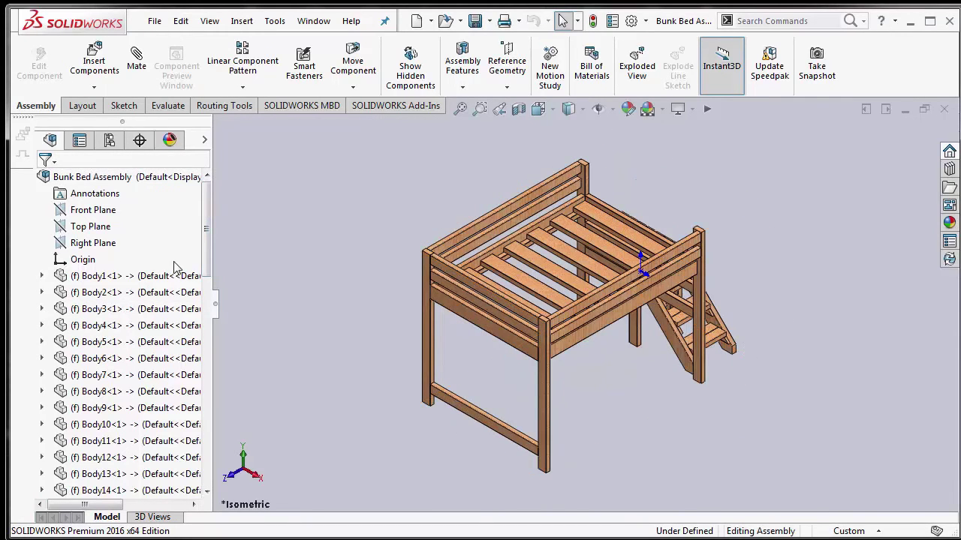
{"action": "left_click", "coordinate": [207, 308]}
{"action": "left_click", "coordinate": [209, 401]}
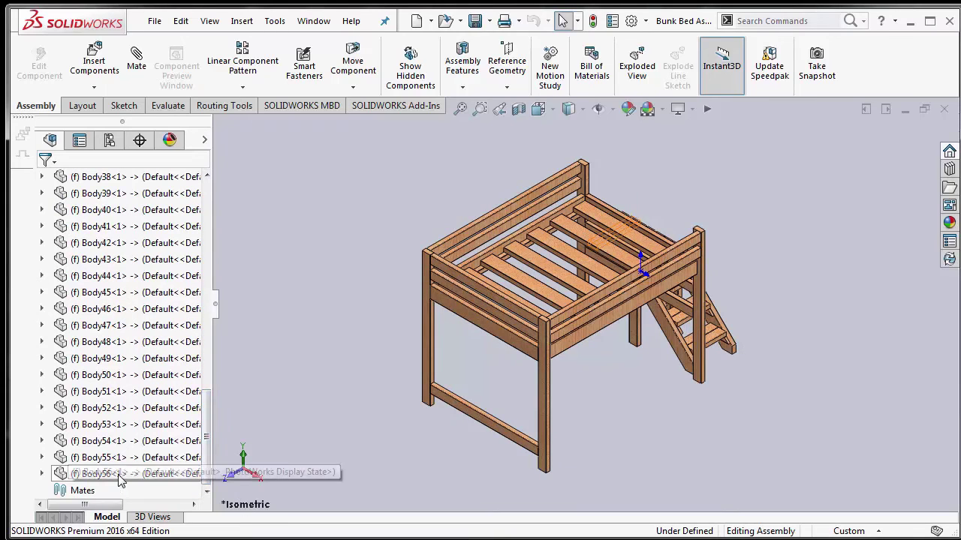
{"action": "left_click_drag", "start_coordinate": [209, 406], "coordinate": [231, 225]}
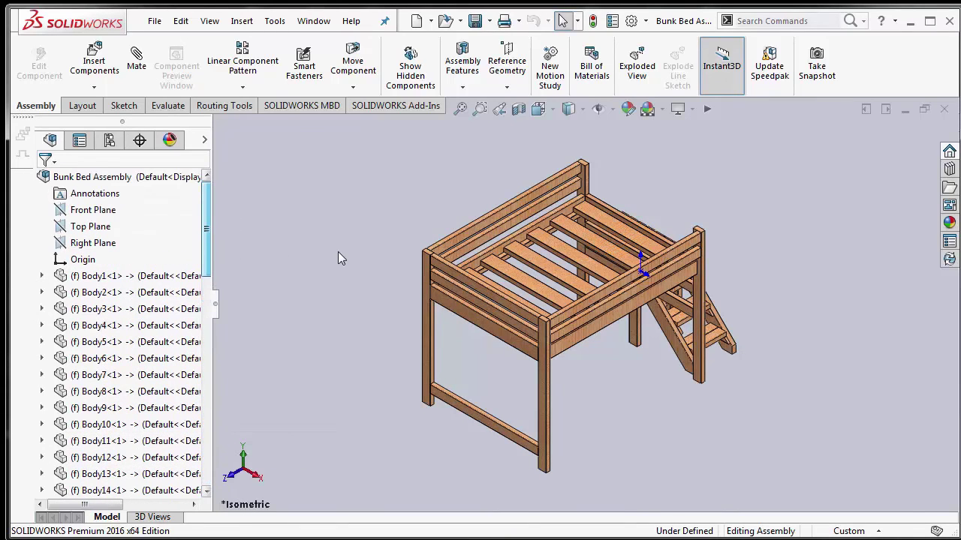